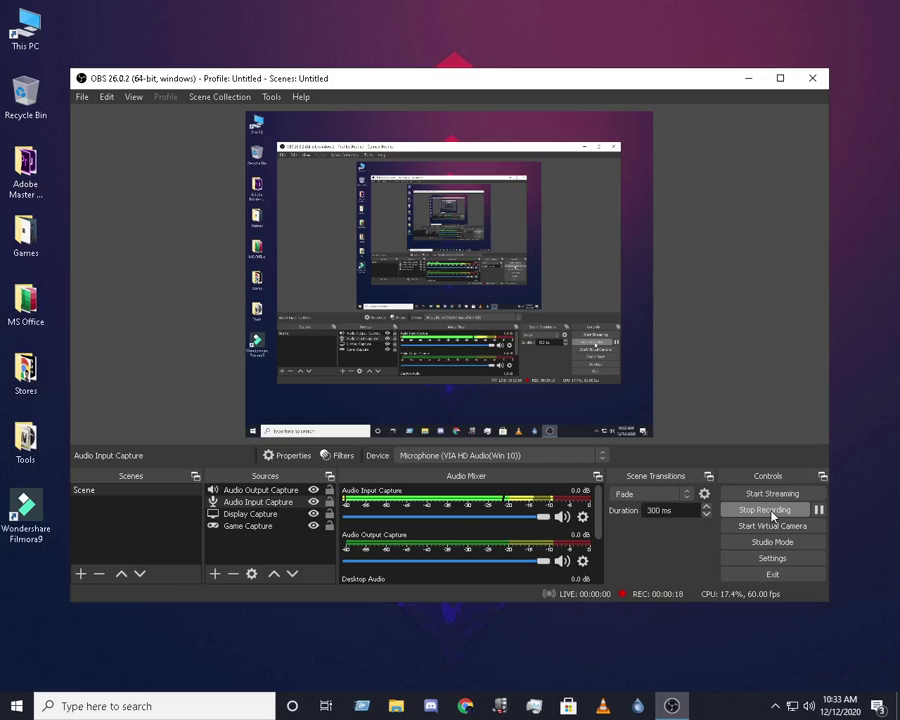
Launch the Registry Editor by running regedit from the Run dialog
left_click(747, 80)
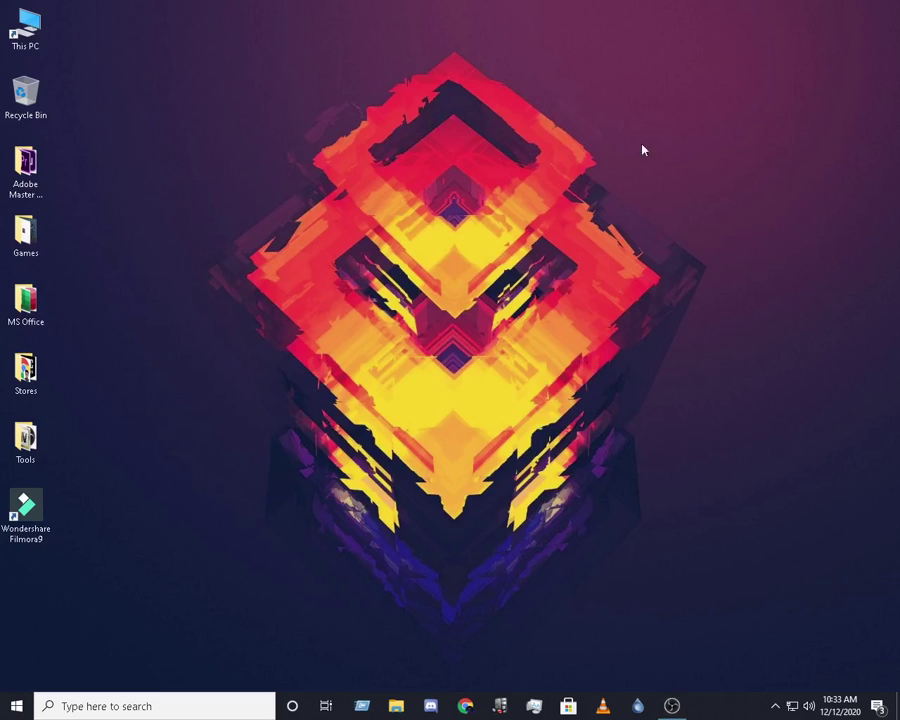
left_click(149, 706)
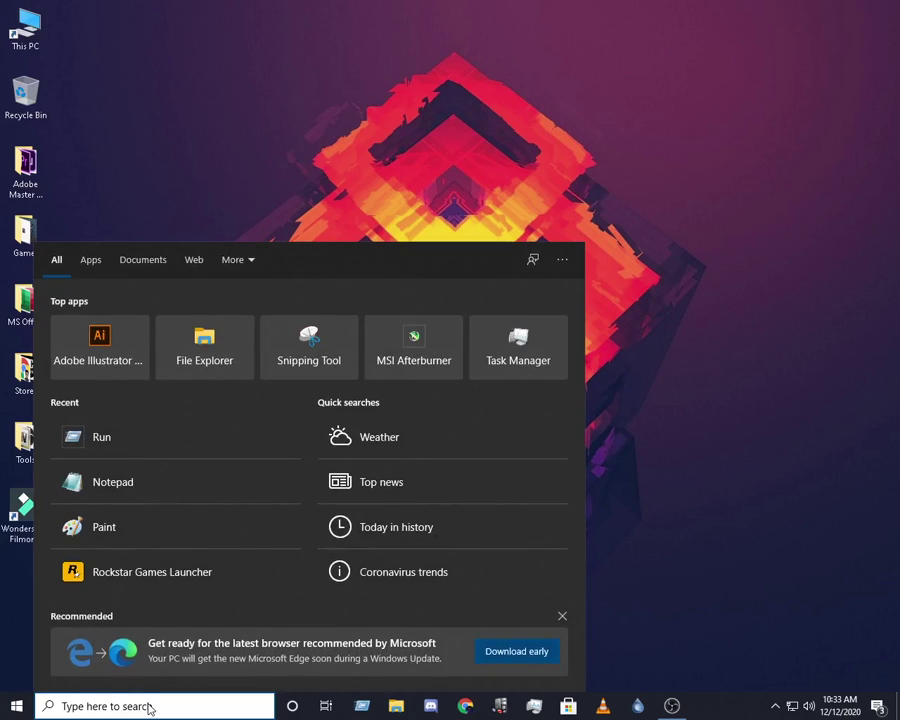
type("run")
key("Return")
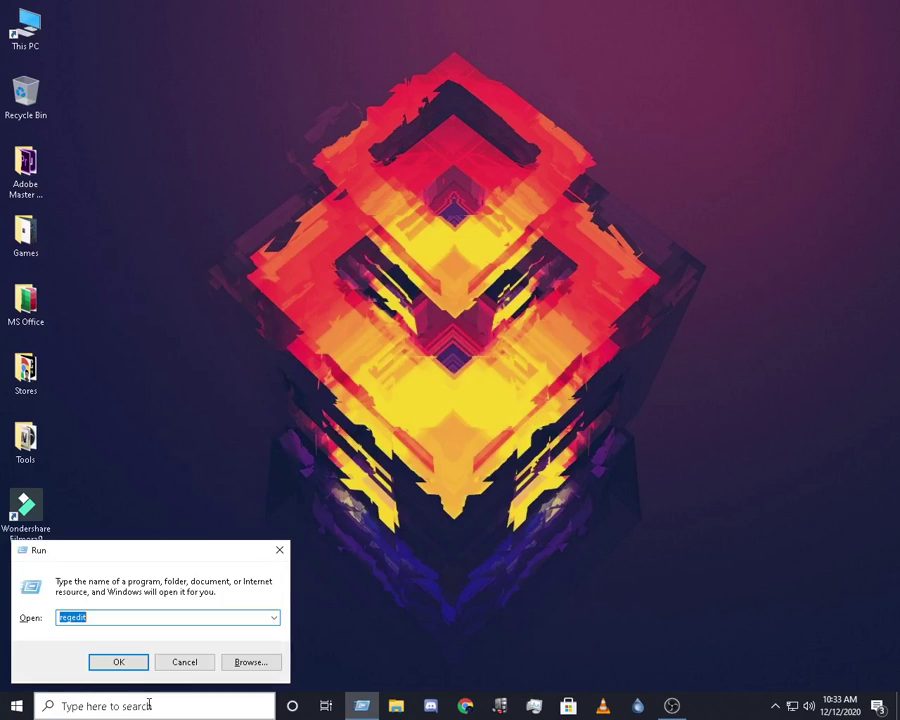
left_click_drag(102, 555, 372, 305)
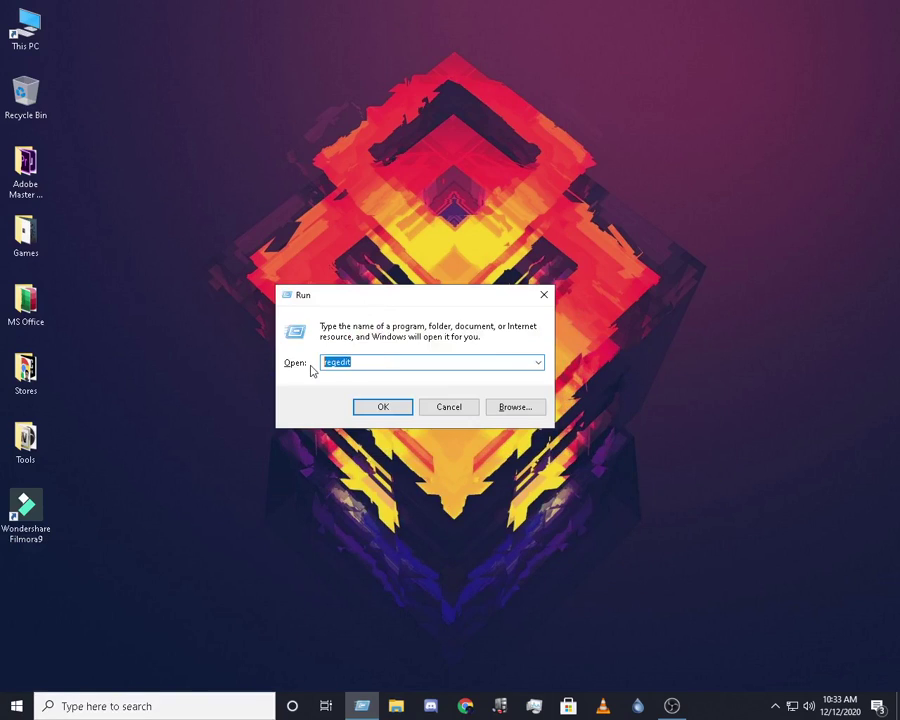
type("regedit")
key("Return")
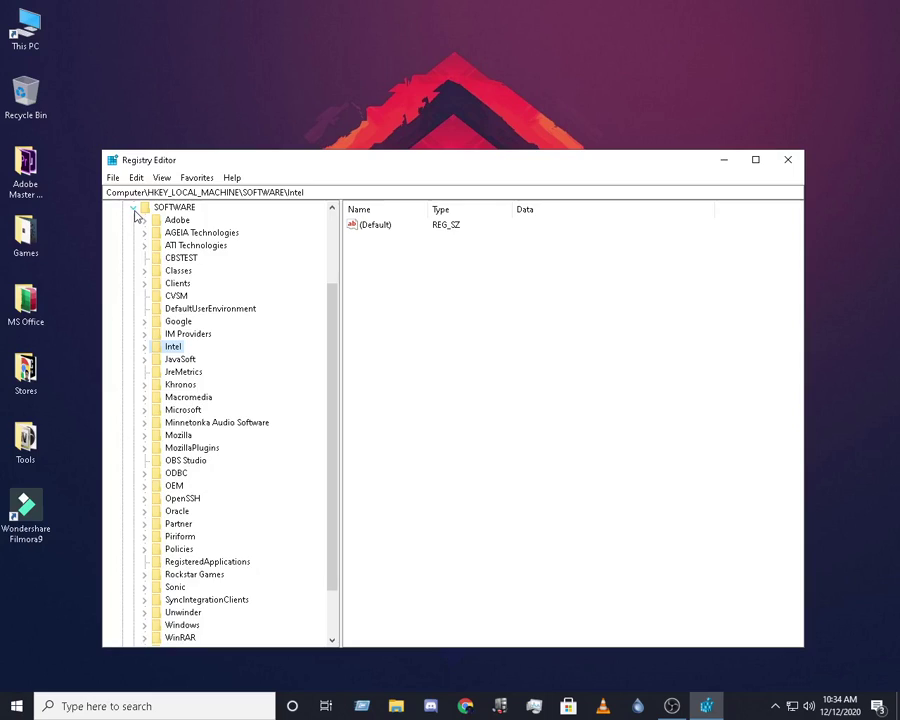
Collapse the open registry branches and expand HKEY_LOCAL_MACHINE\SOFTWARE\Intel to list its subkeys
left_click(134, 206)
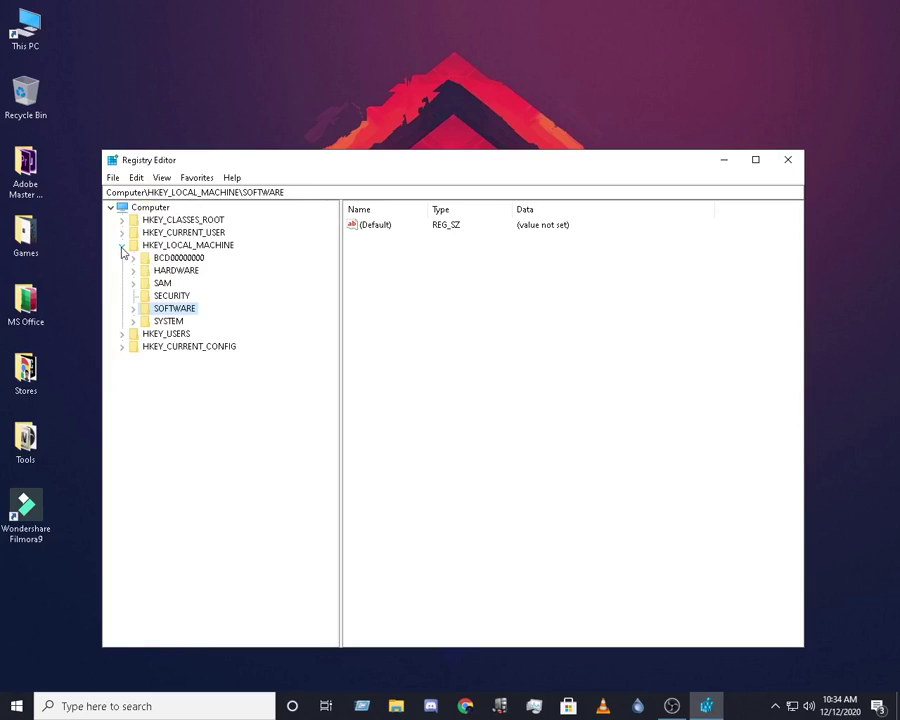
left_click(121, 245)
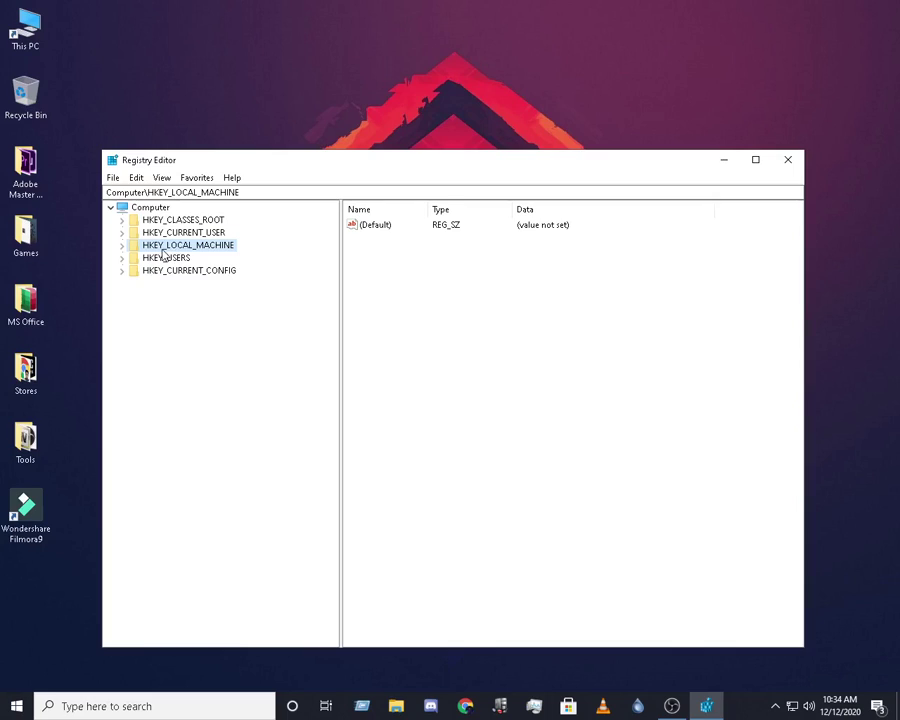
double_click(220, 249)
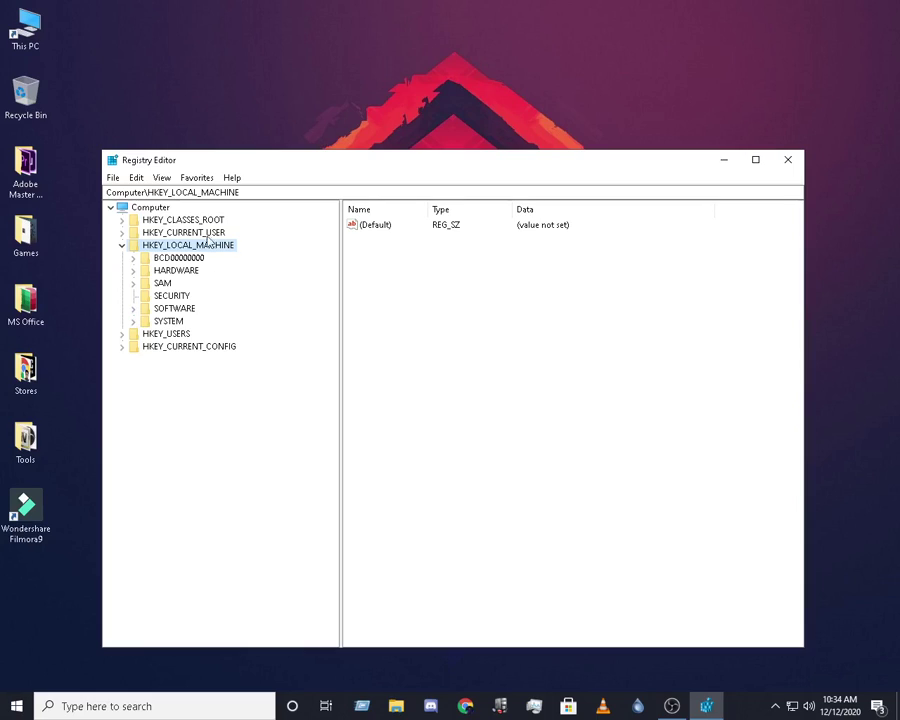
double_click(160, 307)
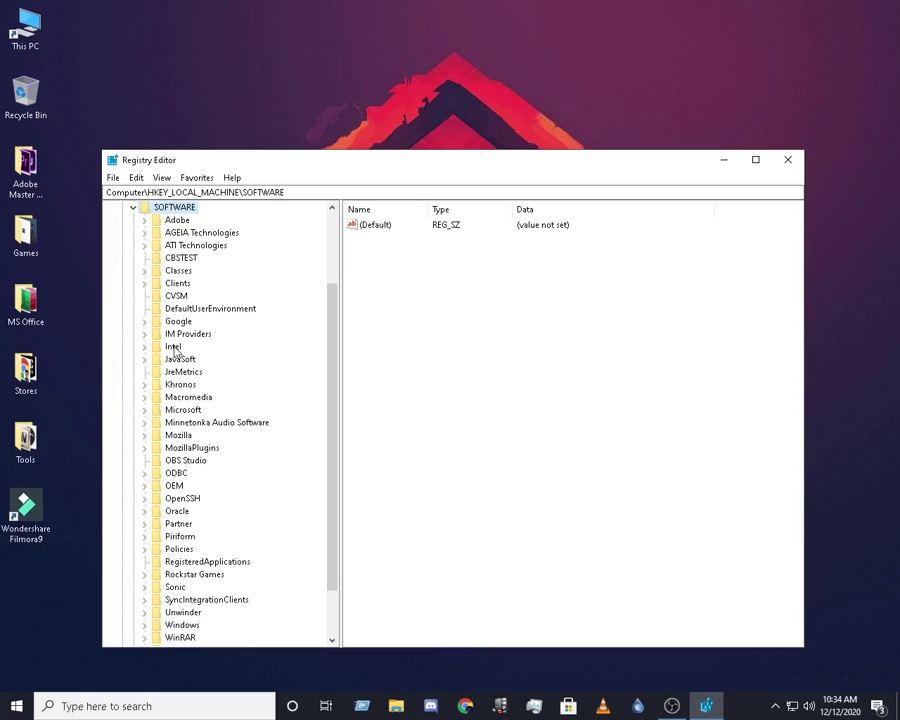
double_click(173, 347)
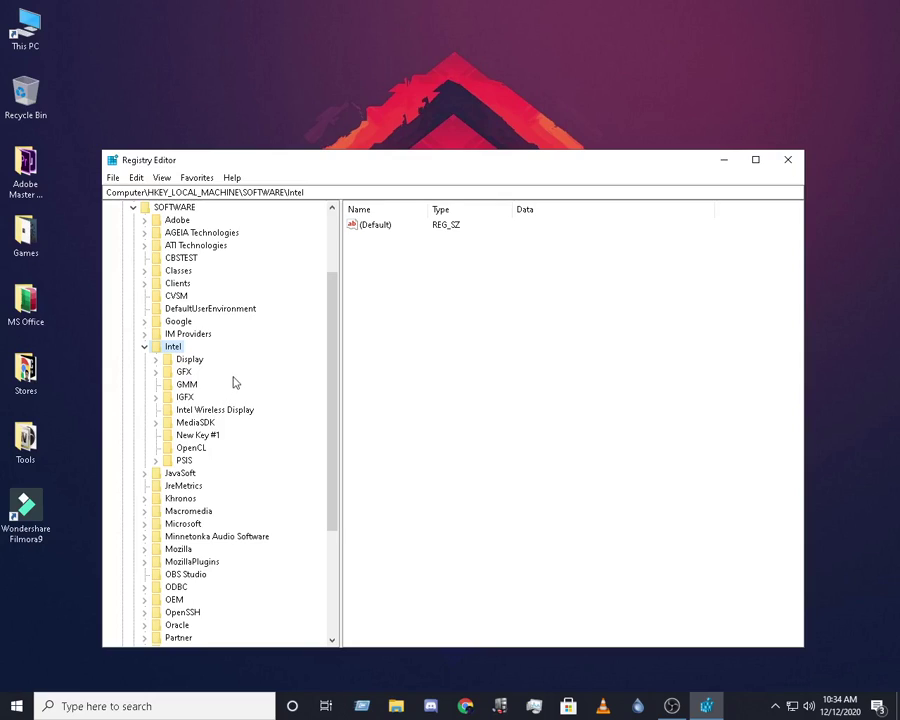
Create a trial key named 1 under the Intel key and delete it again
right_click(172, 350)
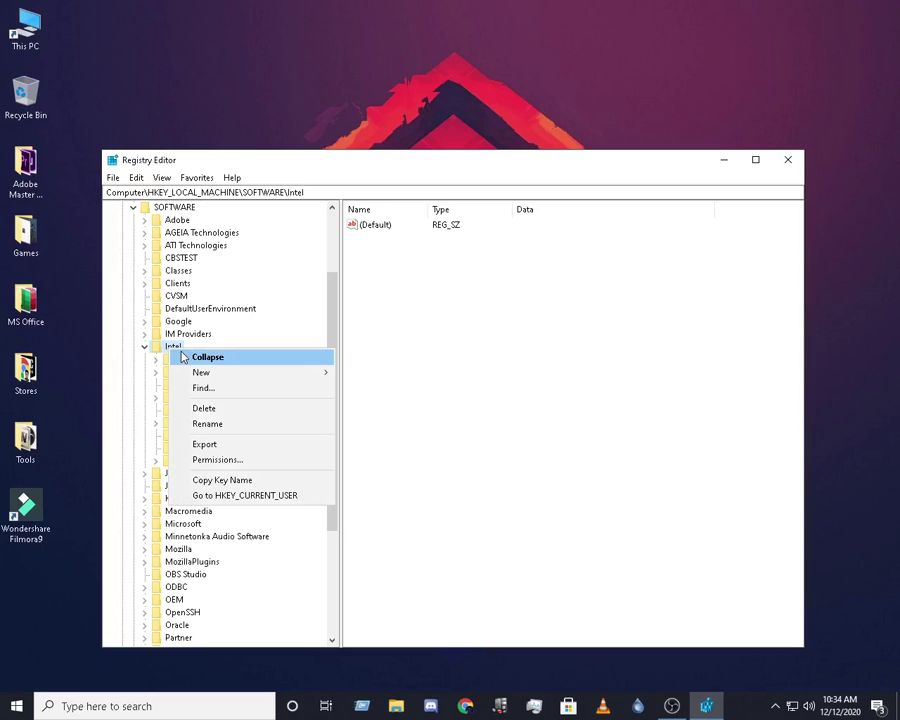
mouse_move(200, 372)
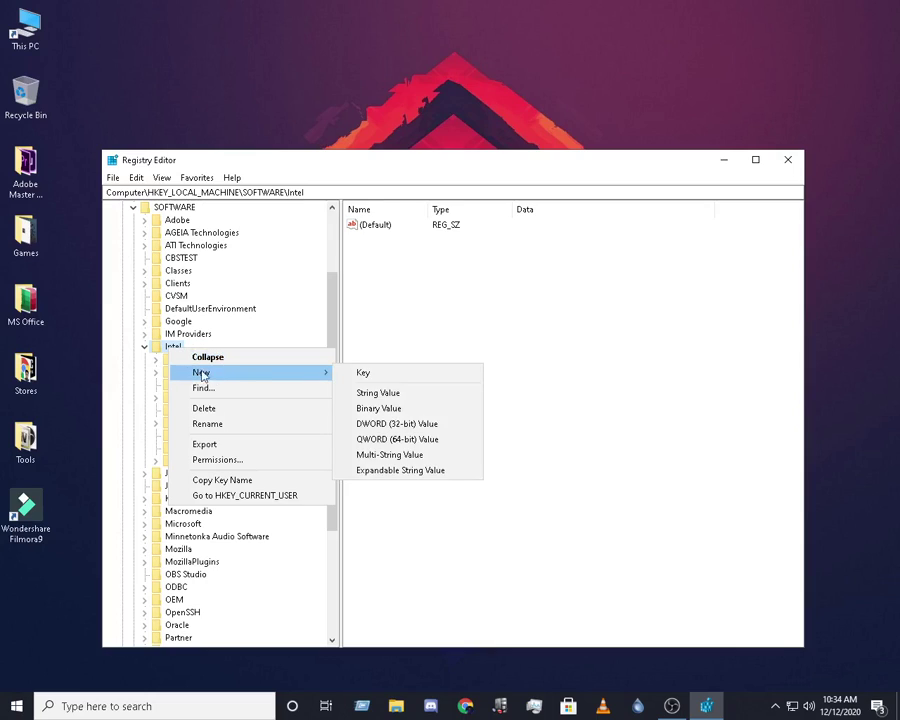
left_click(356, 377)
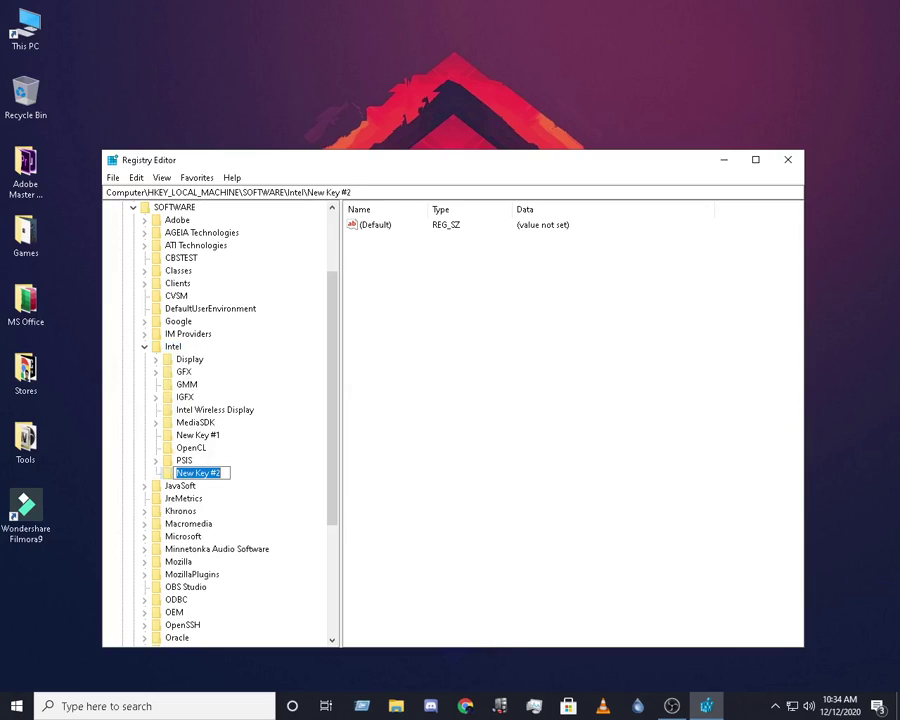
type("GMM")
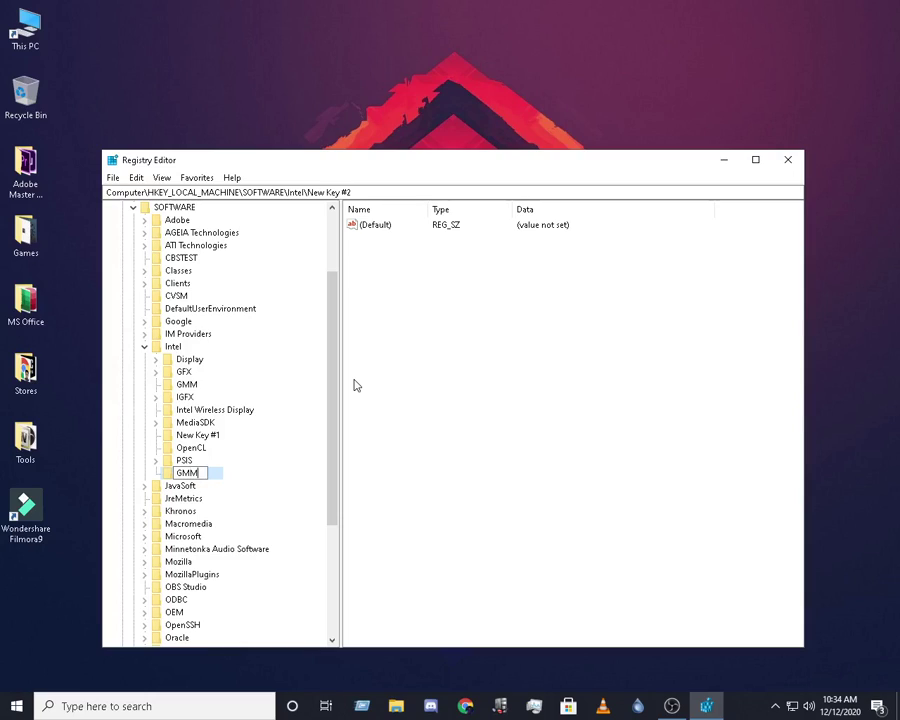
key("BackSpace")
key("BackSpace")
key("BackSpace")
type("1")
key("Return")
key("Delete")
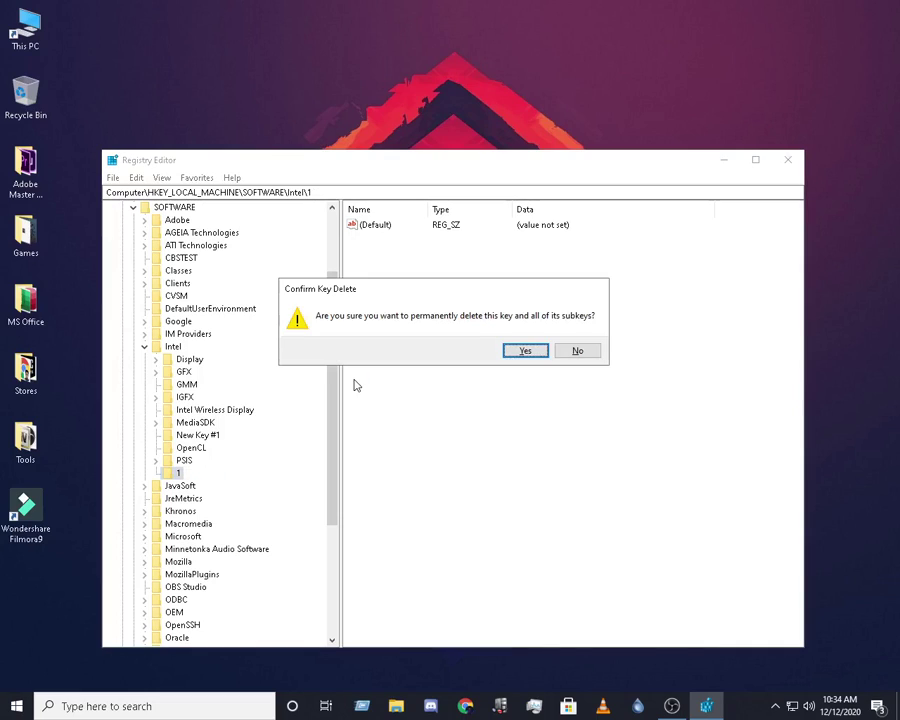
key("Return")
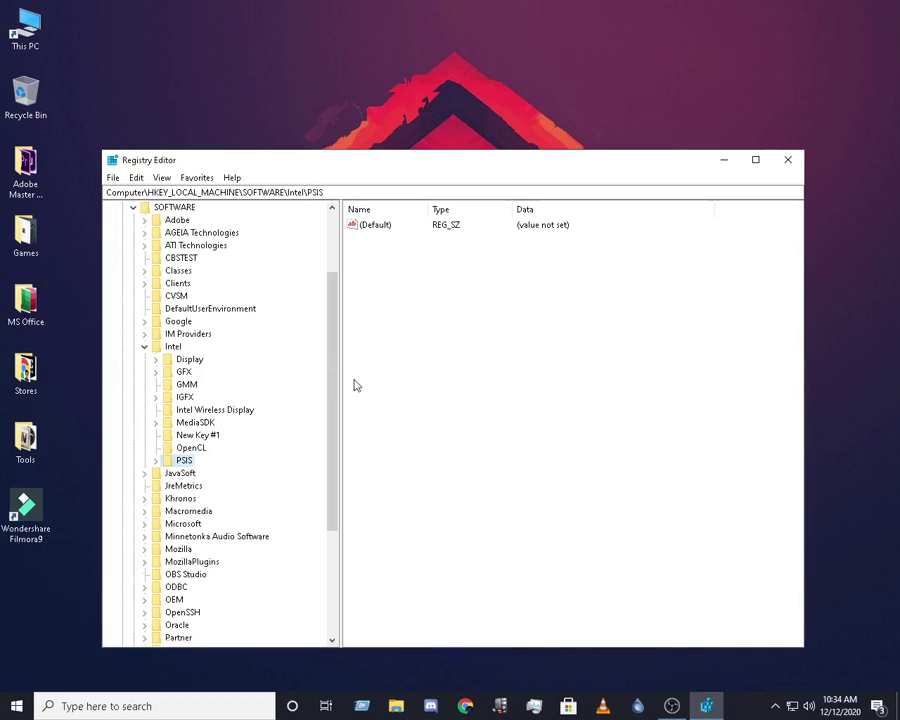
Open the GMM key under Intel to list its registry values
left_click(184, 386)
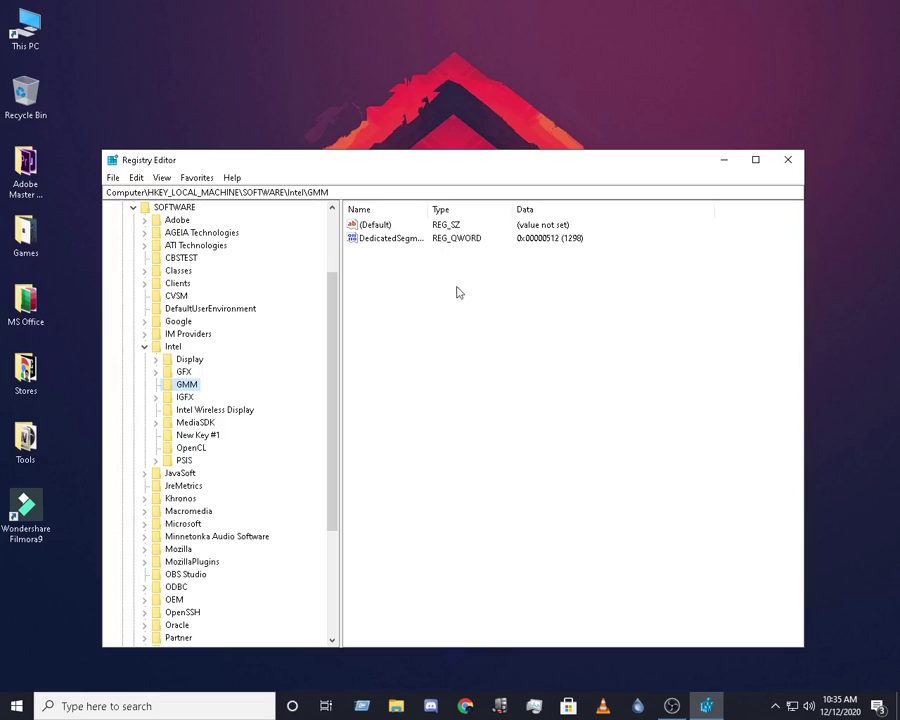
right_click(383, 310)
mouse_move(422, 318)
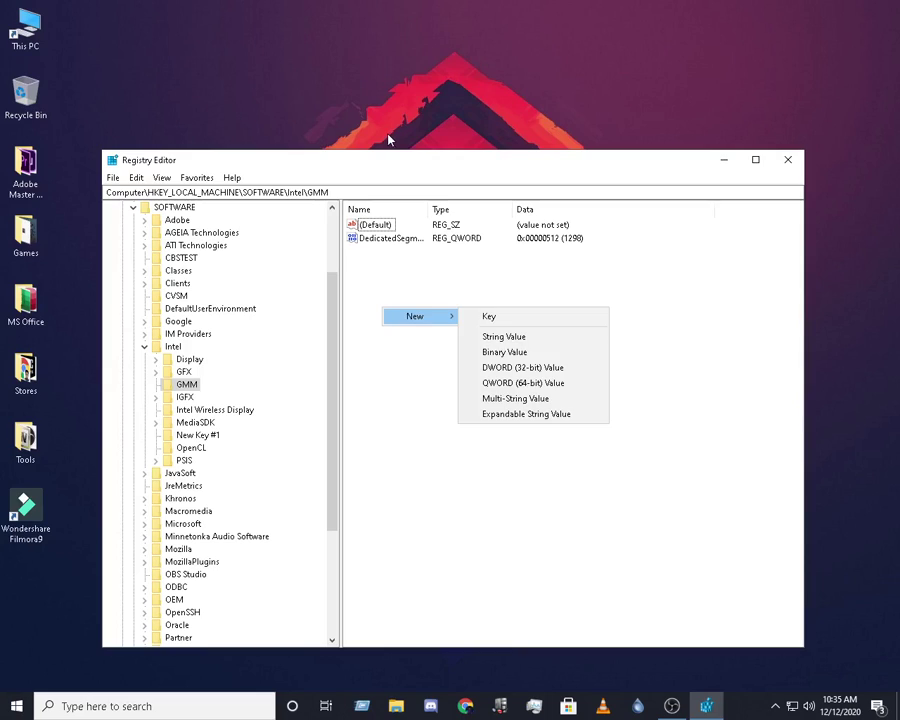
left_click(286, 145)
Check the computer's system type in the This PC properties, and close both windows
double_click(14, 35)
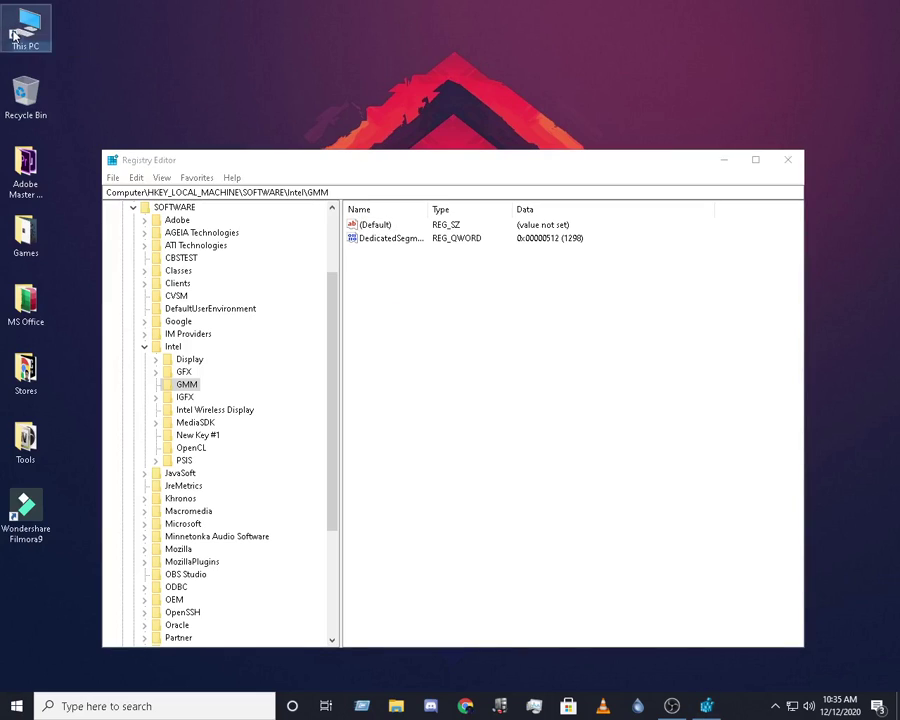
right_click(336, 393)
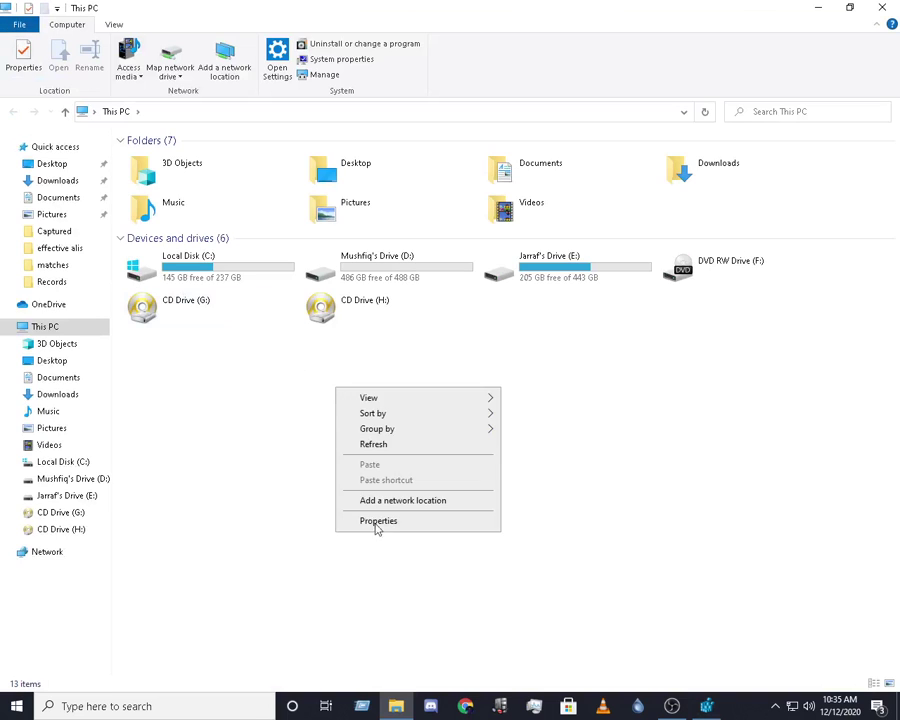
left_click(384, 522)
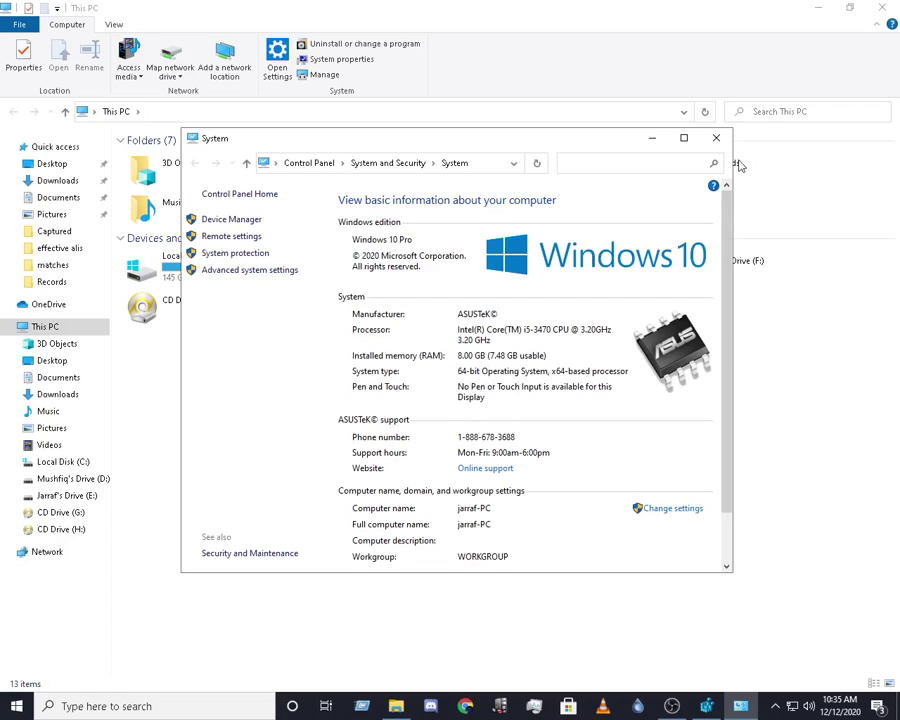
left_click(716, 137)
left_click(883, 10)
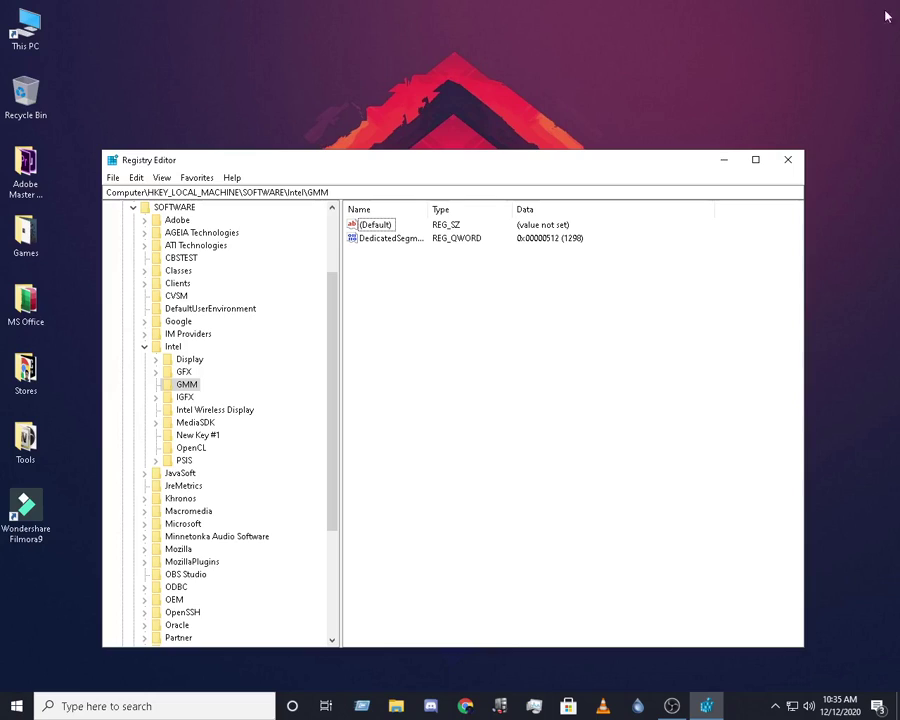
Create a QWORD (64-bit) value in the GMM key and enter DedicatedSegmentSize as its name
right_click(452, 342)
mouse_move(488, 352)
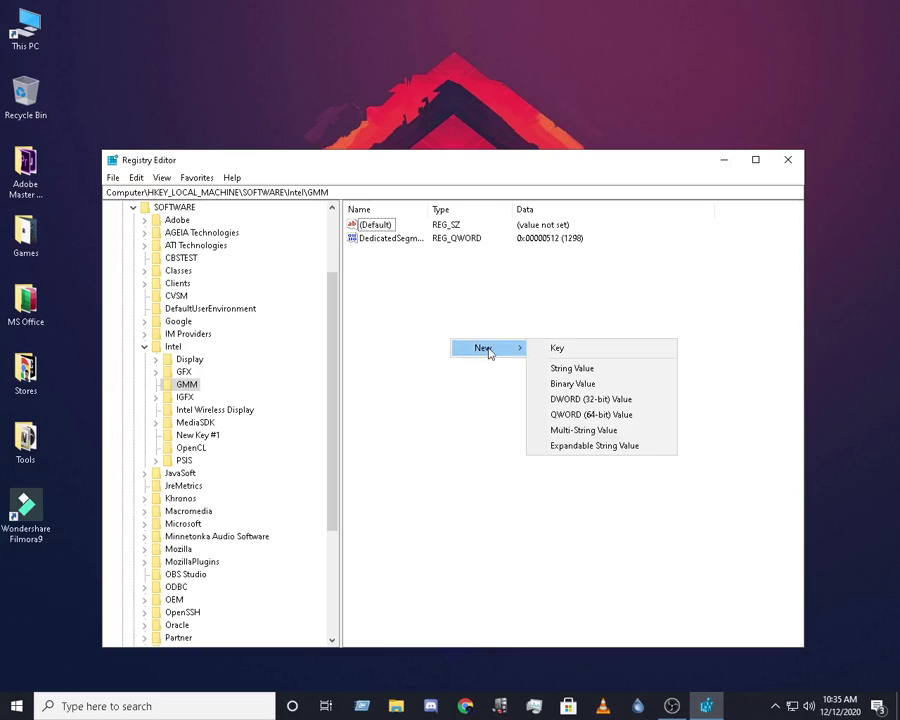
left_click(573, 415)
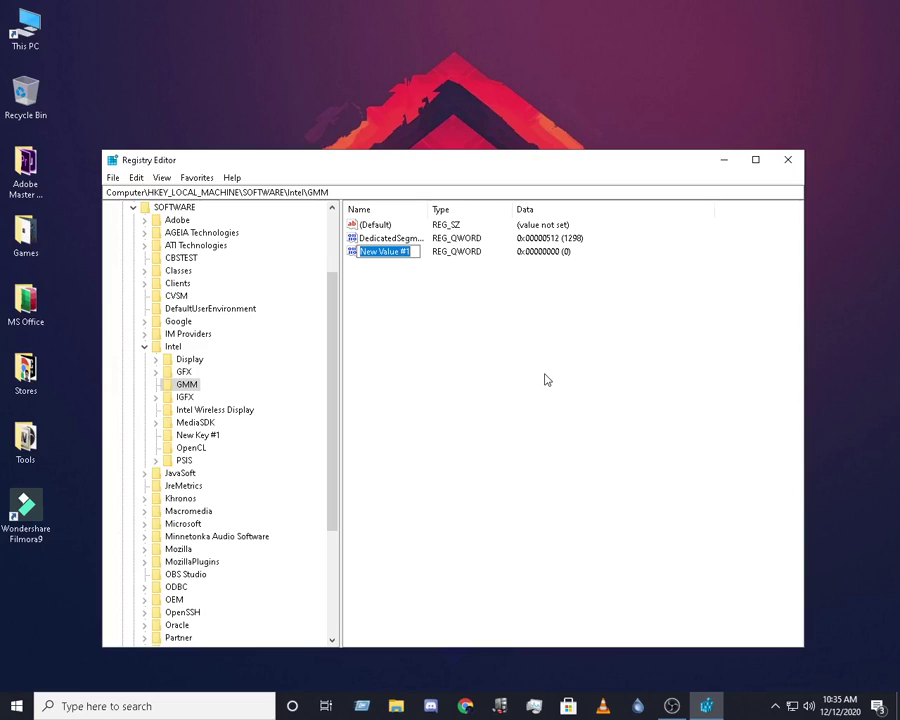
type("De")
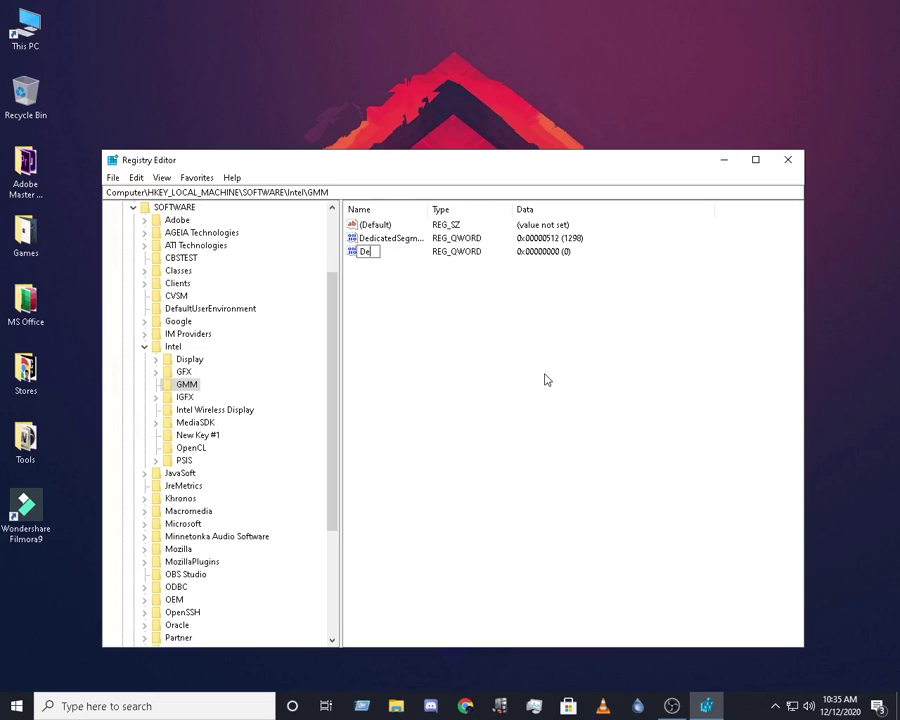
type("dicatedSegmetnS")
key("BackSpace")
key("BackSpace")
key("BackSpace")
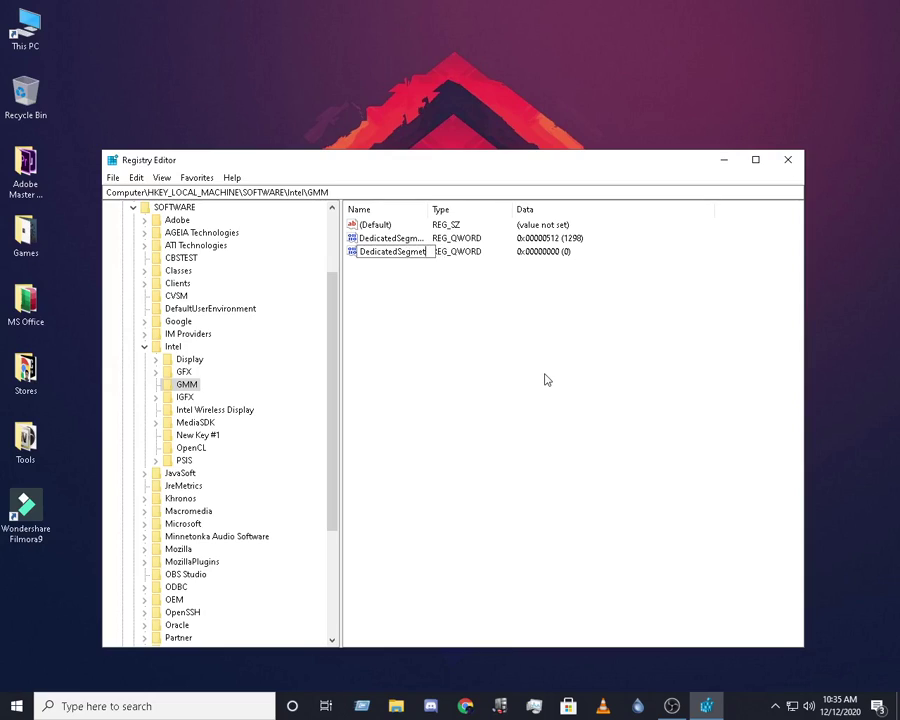
type("ntSize")
Name the new QWORD value 1 instead and delete it from the GMM key
left_click_drag(446, 251, 348, 255)
type("1")
key("Return")
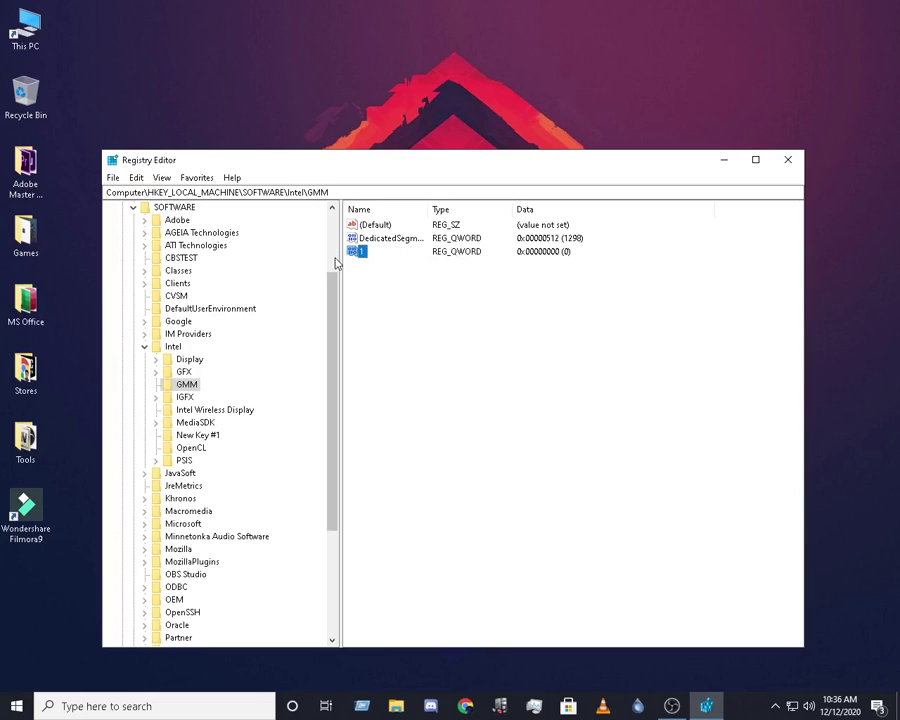
key("Delete")
key("Return")
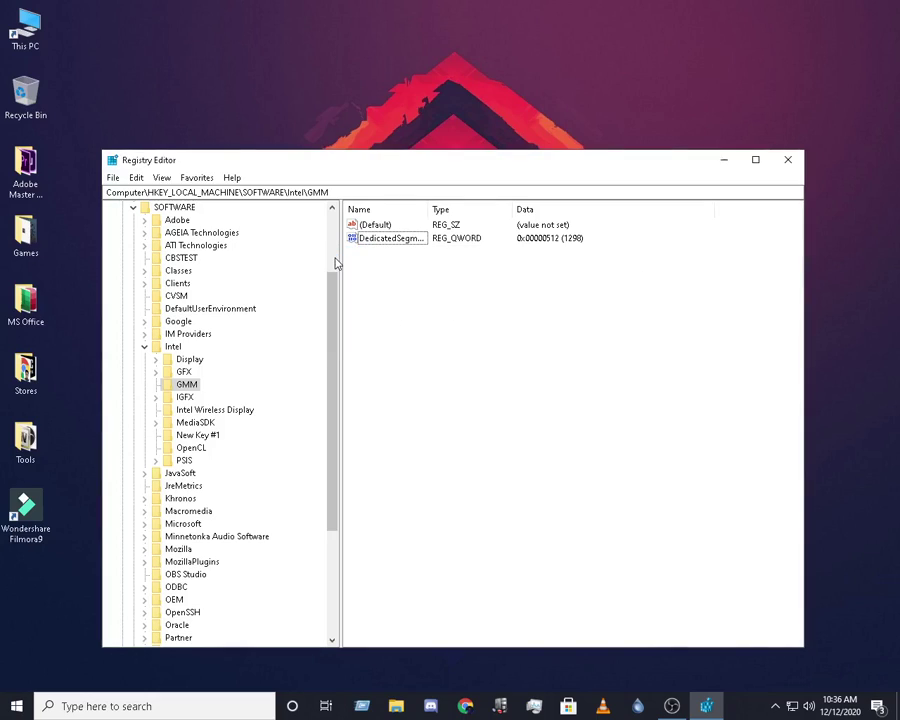
Set the value data of DedicatedSegmentSize in the GMM key to 512 with the hexadecimal base
double_click(407, 244)
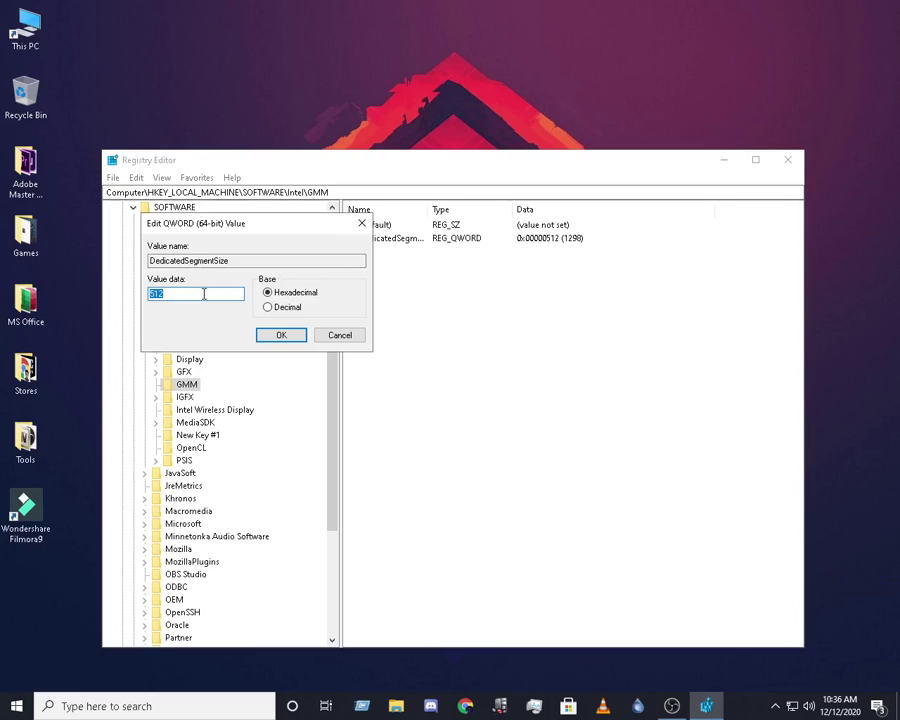
type("5")
double_click(179, 291)
type("7")
key("BackSpace")
key("BackSpace")
key("BackSpace")
left_click_drag(175, 293, 108, 302)
type("5")
left_click(278, 335)
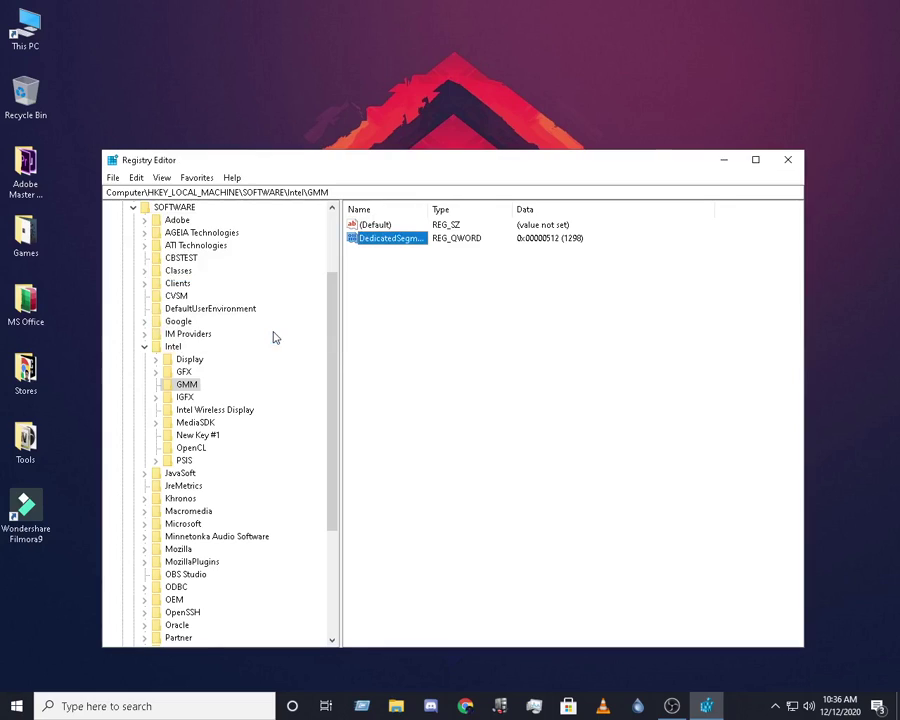
Close the Registry Editor and switch back to OBS
left_click(787, 161)
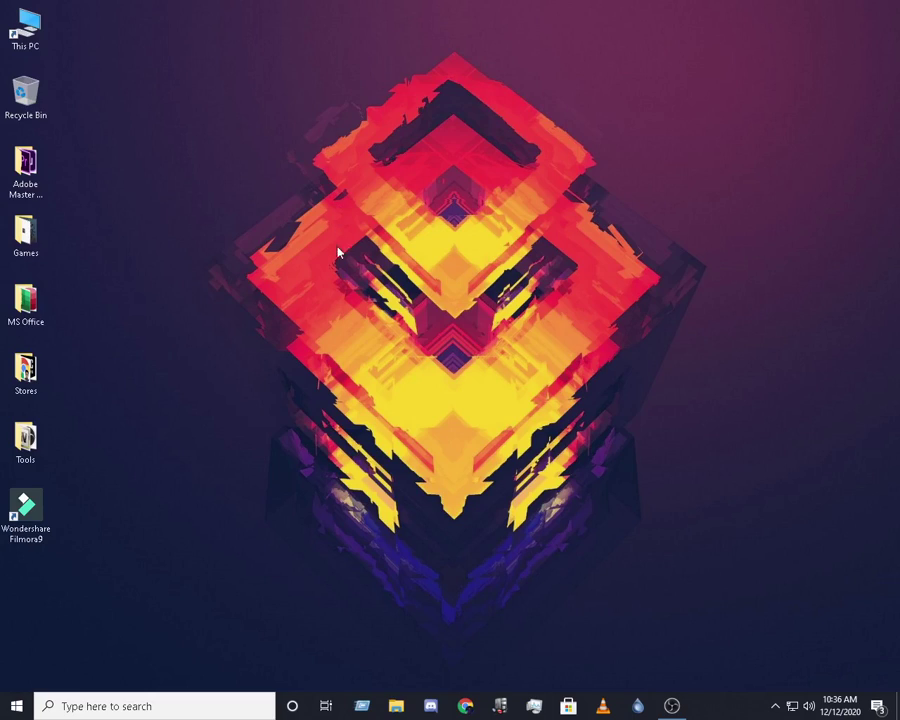
left_click(671, 705)
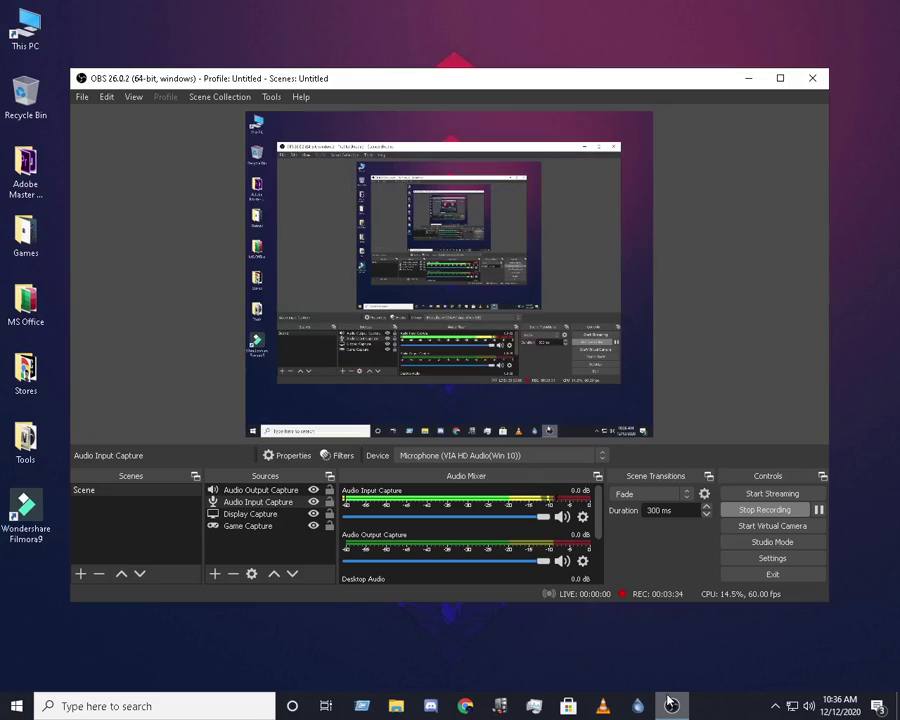